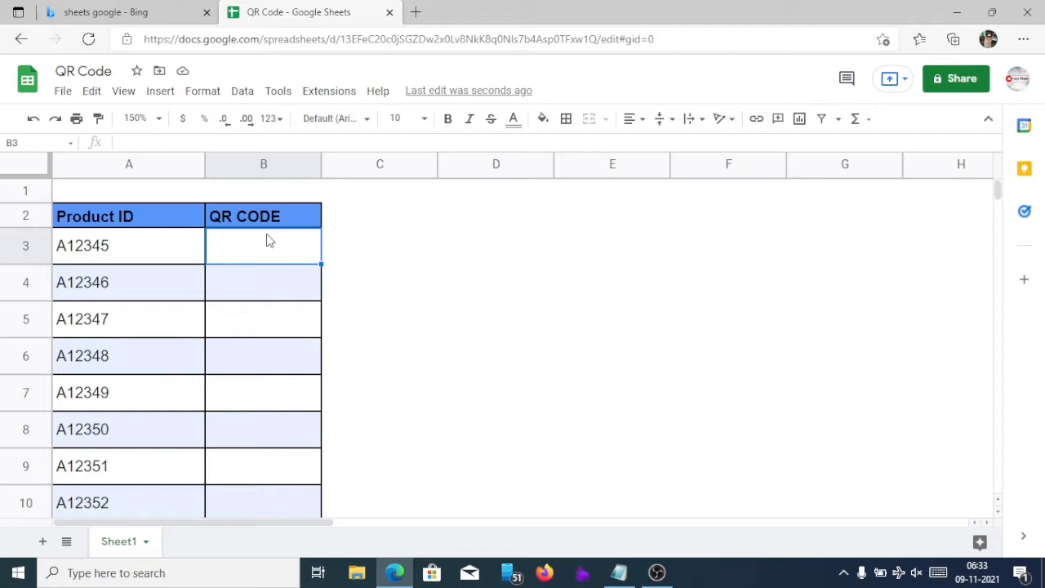
Step: Select product ID A12345 in A3, then the empty QR CODE cell B3
click(136, 253)
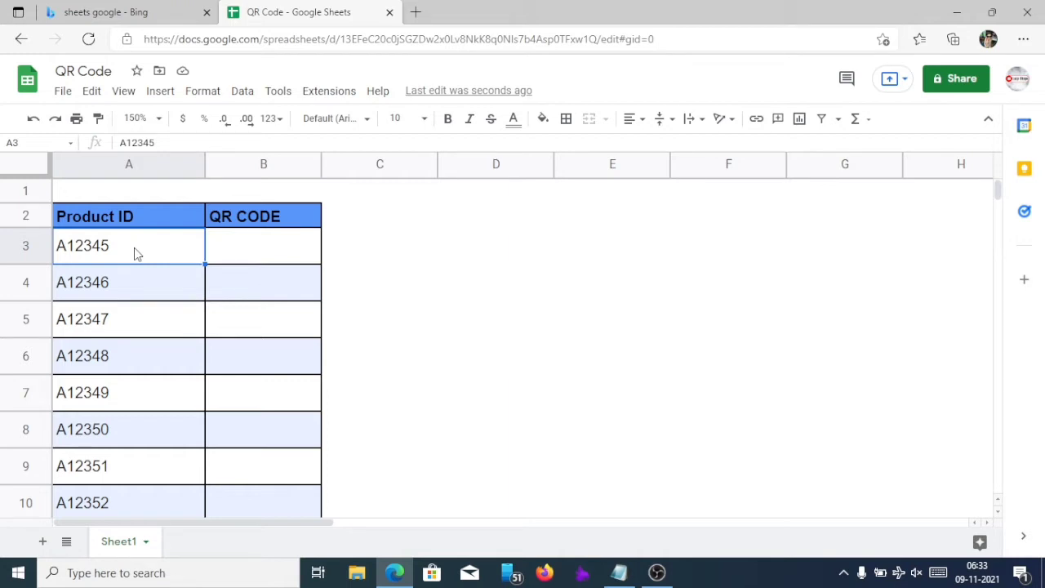
click(254, 253)
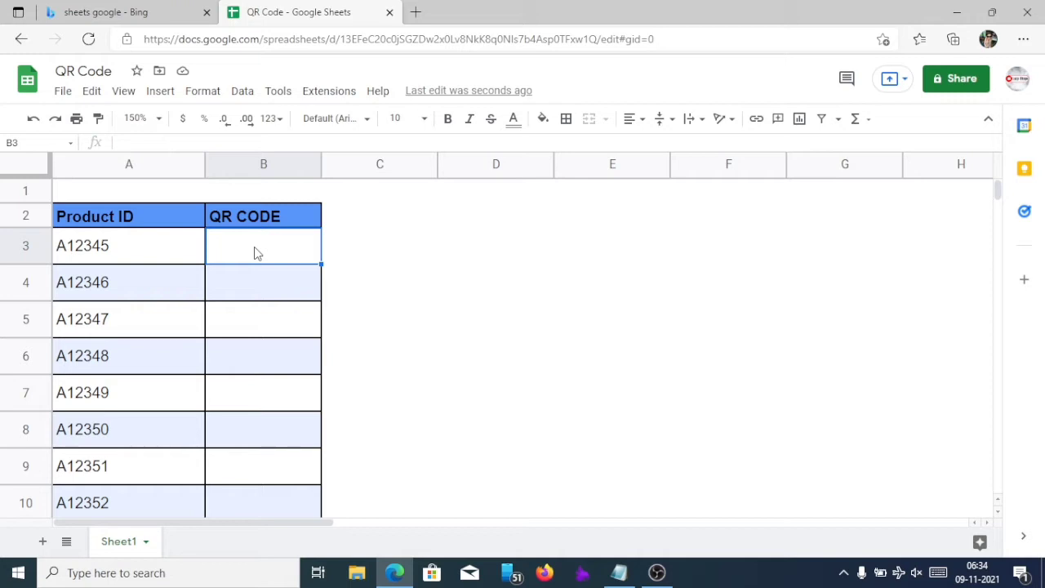
Step: Copy the chart-API image formula up to 'chl=' from the Notepad note back to Sheets
click(618, 572)
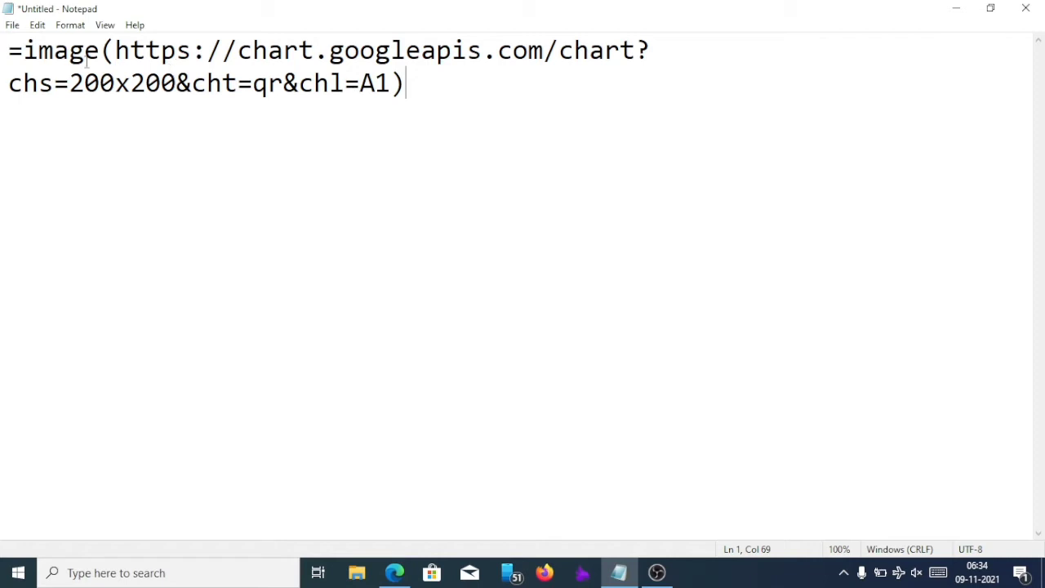
mouse_move(5, 54)
mouse_down()
mouse_move(374, 83)
mouse_move(359, 83)
mouse_up()
key(ctrl+c)
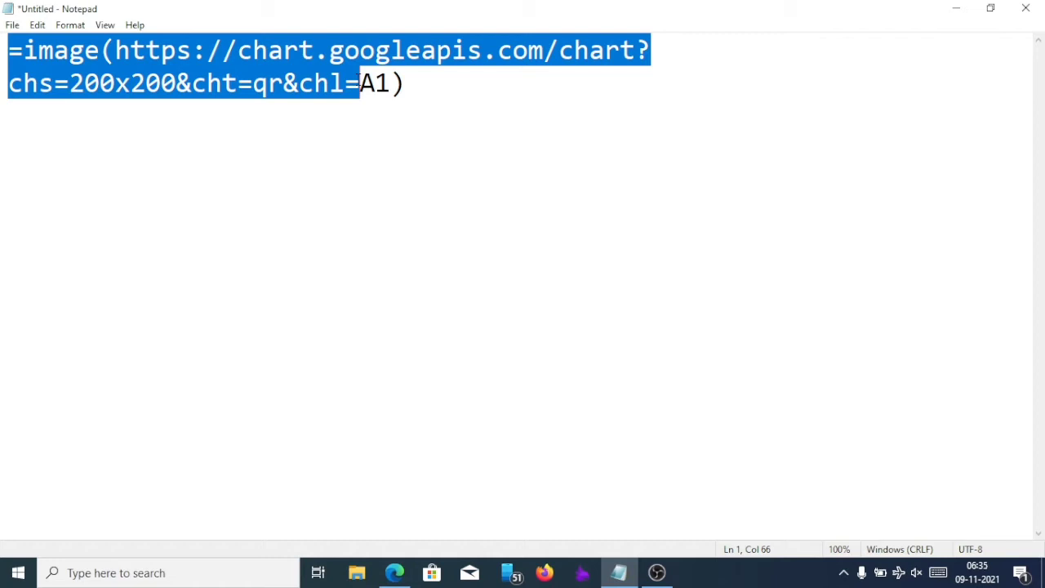
click(384, 94)
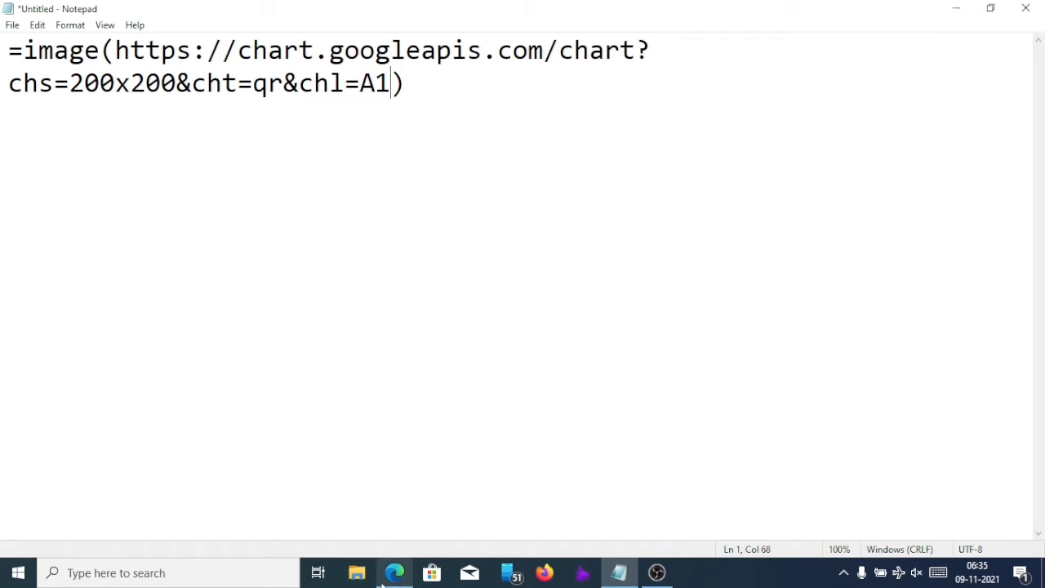
click(394, 572)
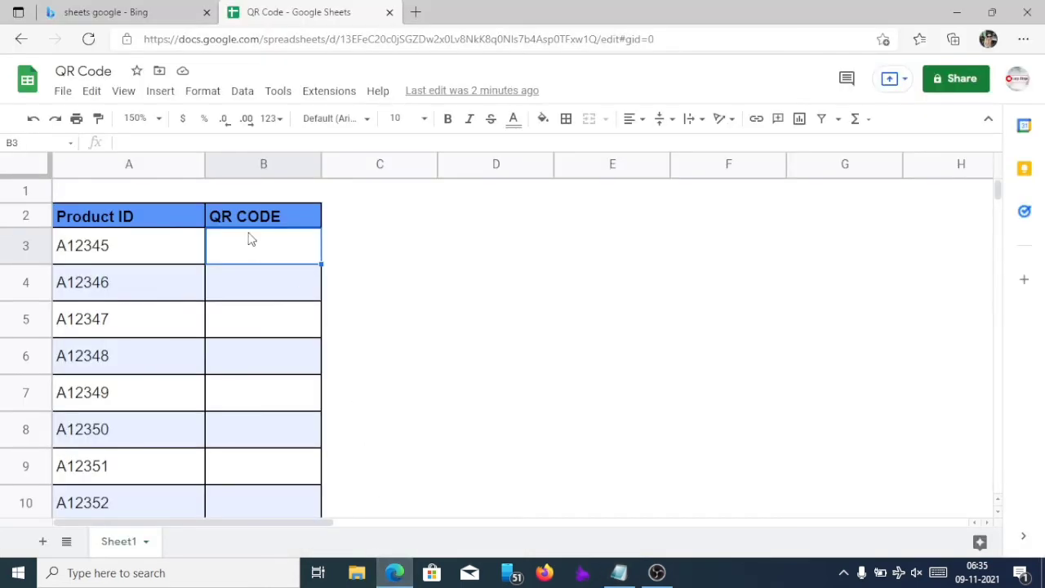
Step: Paste the image formula into B3, add A3 and a closing ')', and commit
click(170, 142)
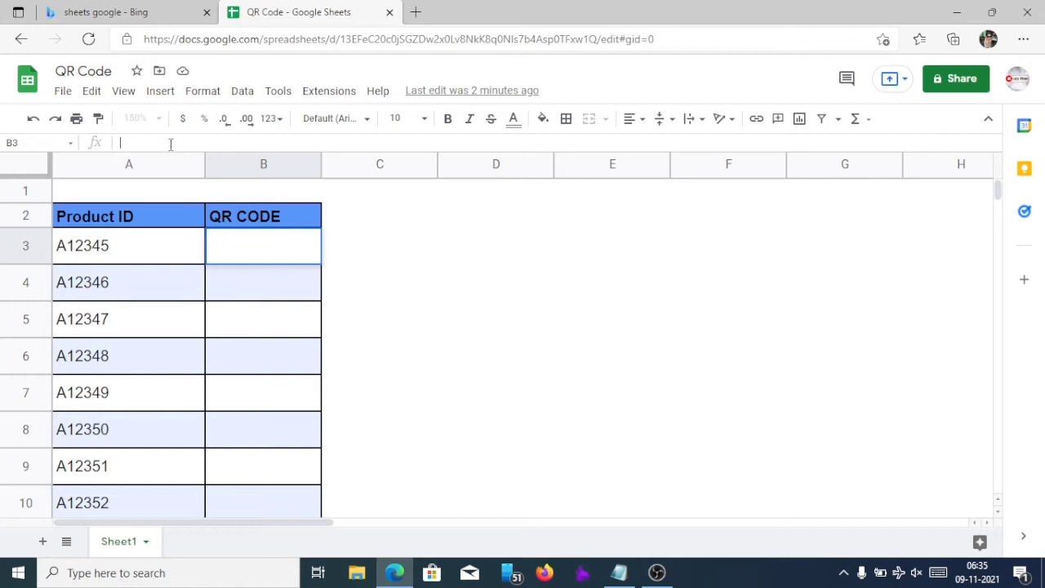
click(247, 246)
key(ctrl+v)
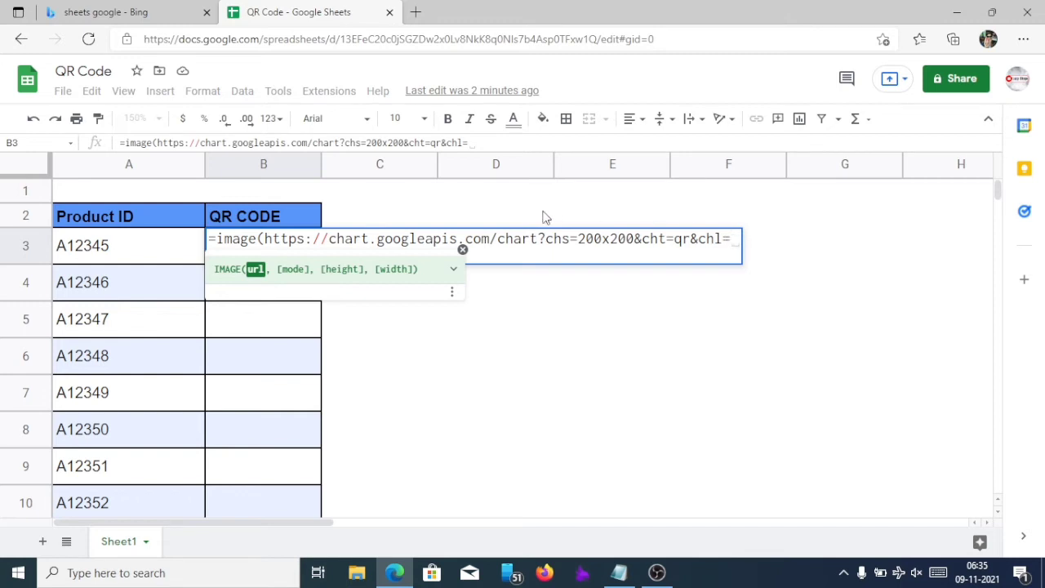
click(133, 249)
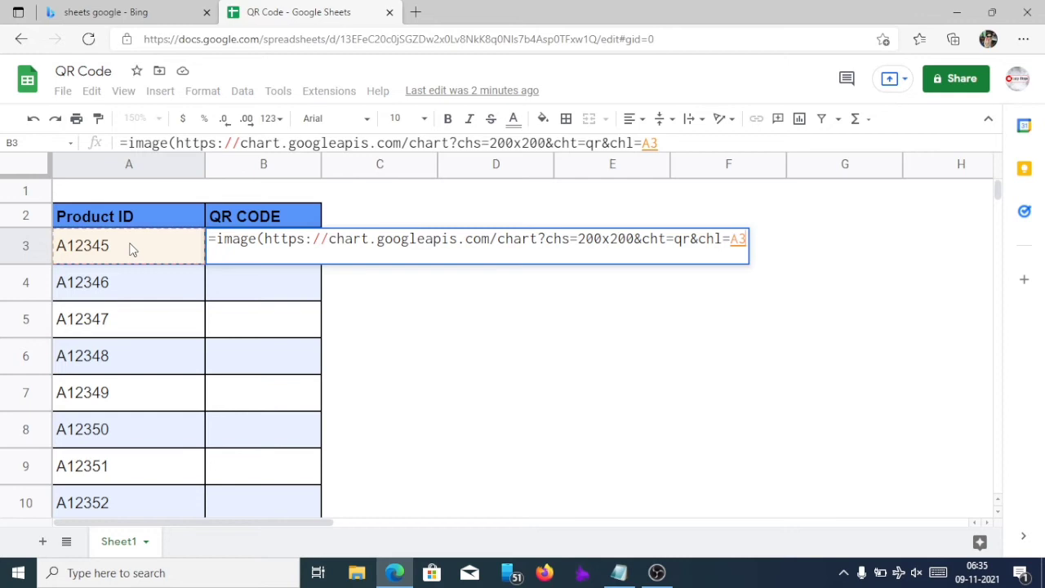
text())
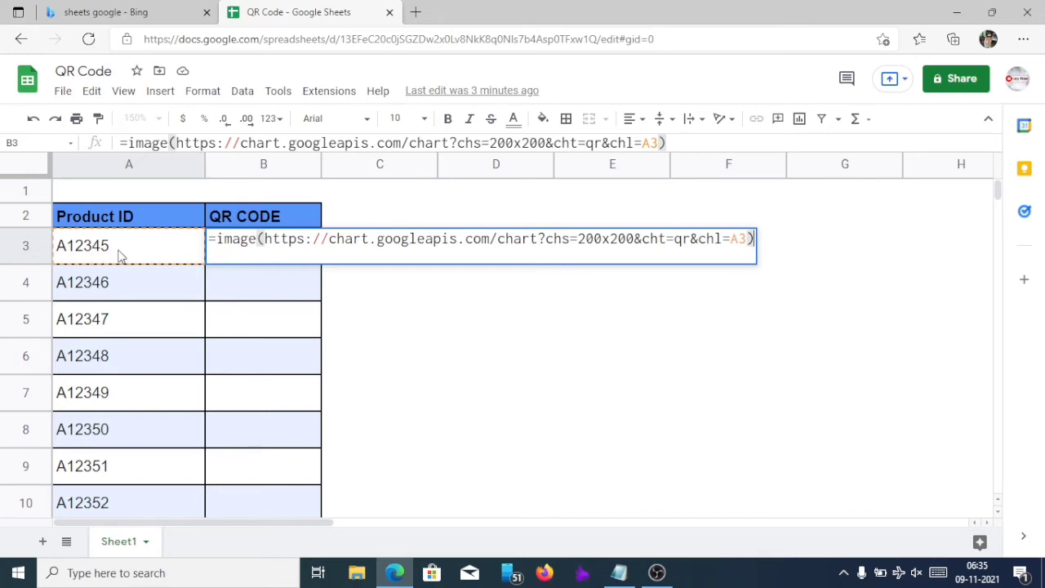
key(Return)
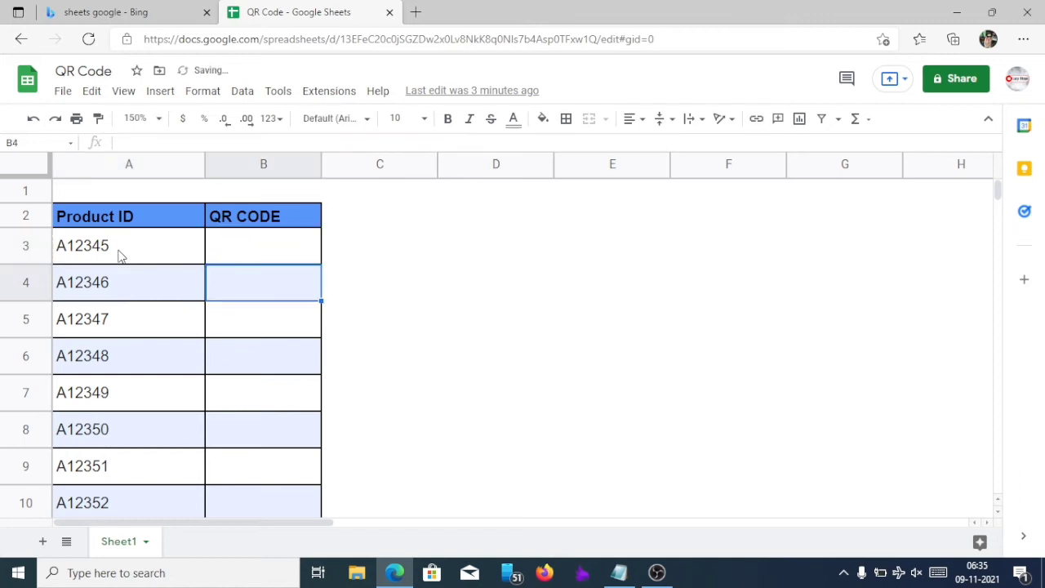
click(309, 254)
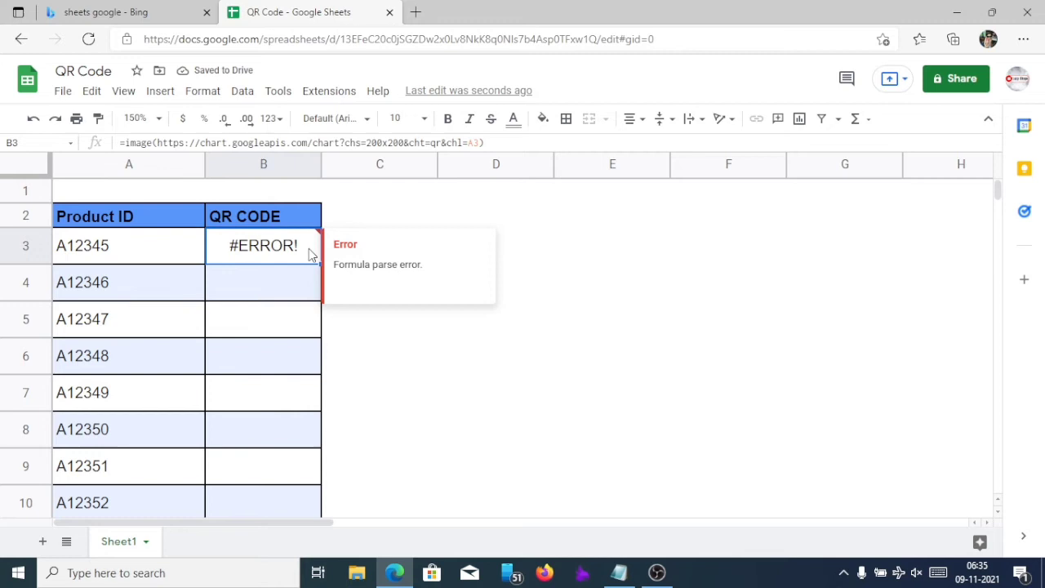
Step: Wrap the URL and A3 reference in B3's formula in quotes so A12345's QR code appears
click(253, 285)
click(257, 249)
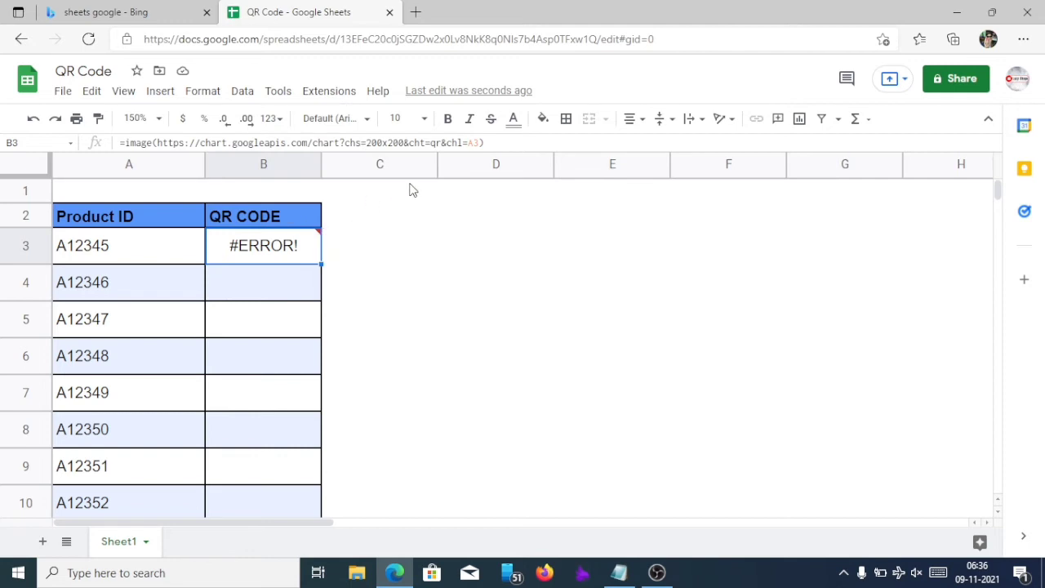
click(480, 141)
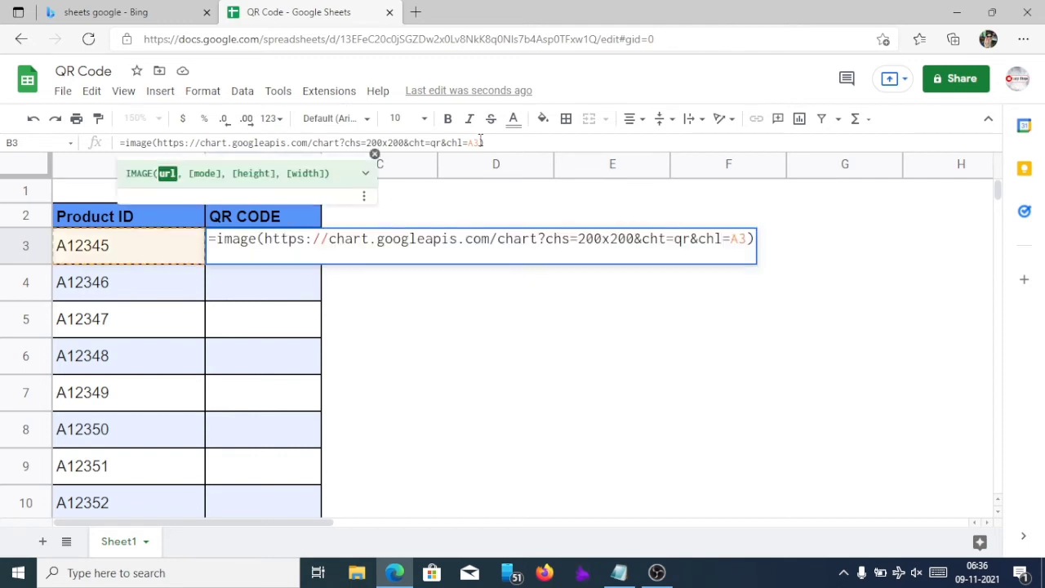
click(264, 240)
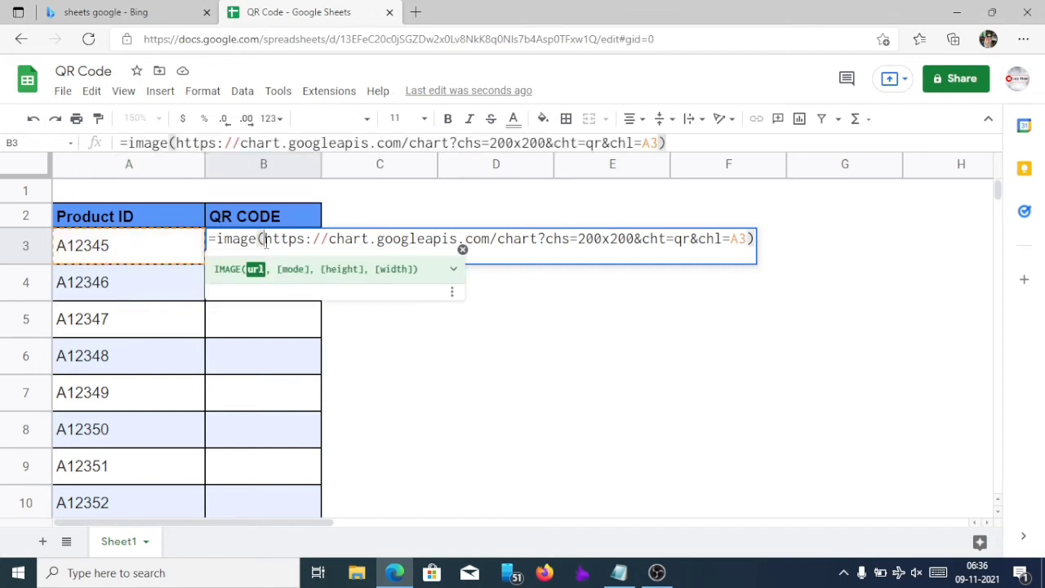
text(")
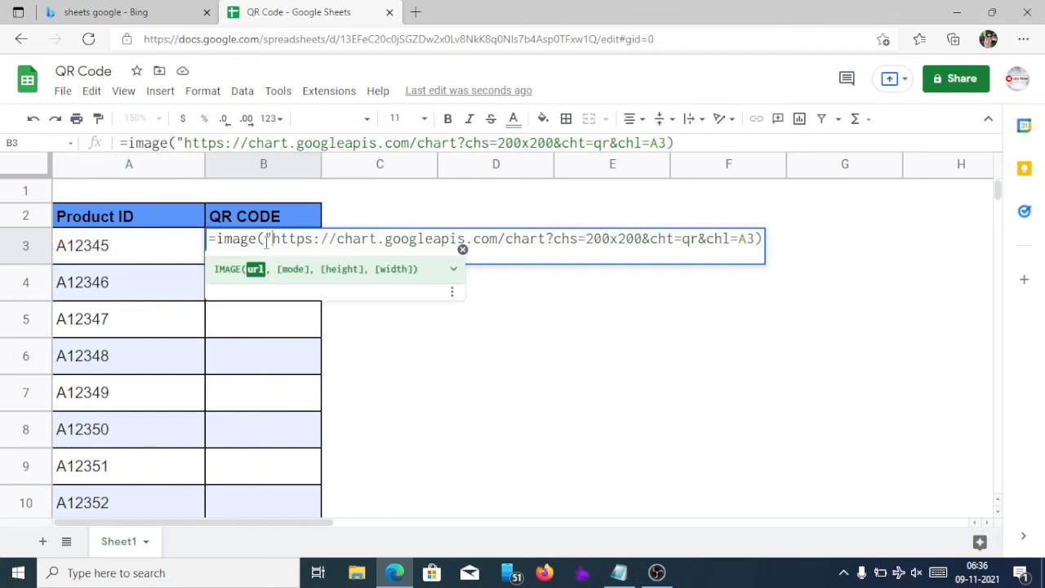
click(756, 238)
text(")
key(Return)
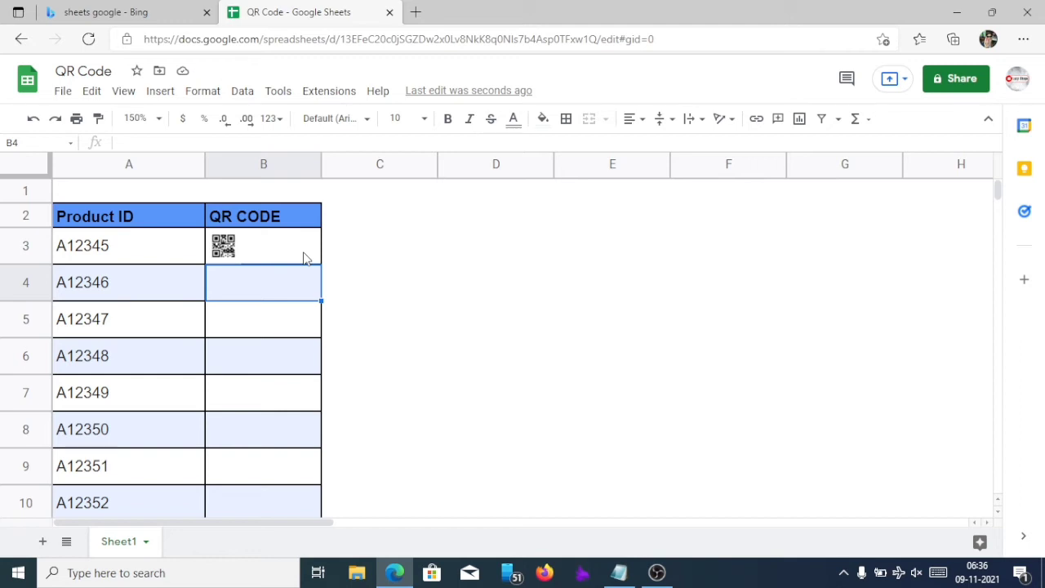
Step: Add quotes after '=image(' and after 'A1' in the Notepad formula, then minimize Notepad
click(618, 573)
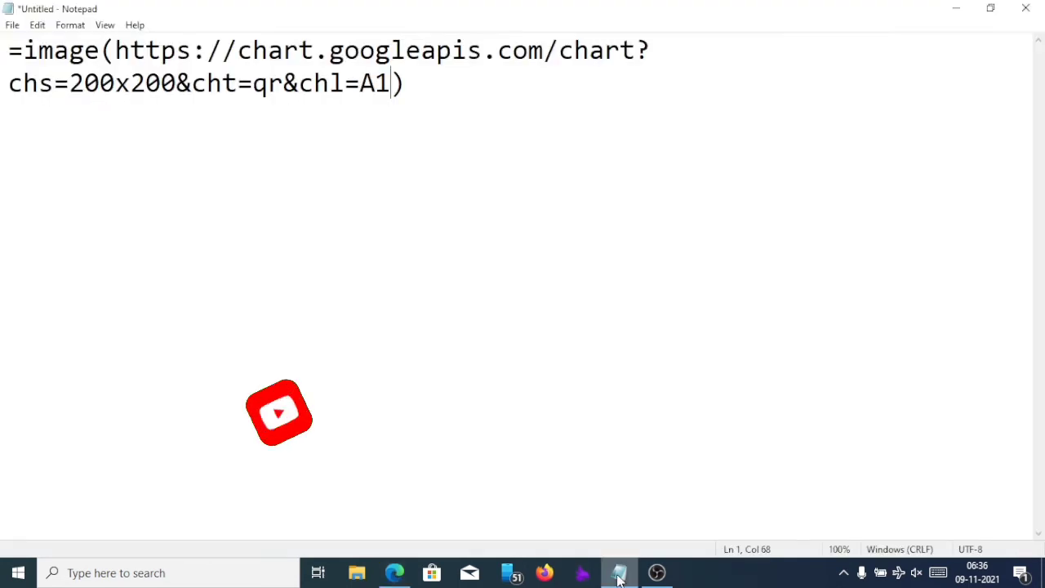
click(113, 50)
text(")
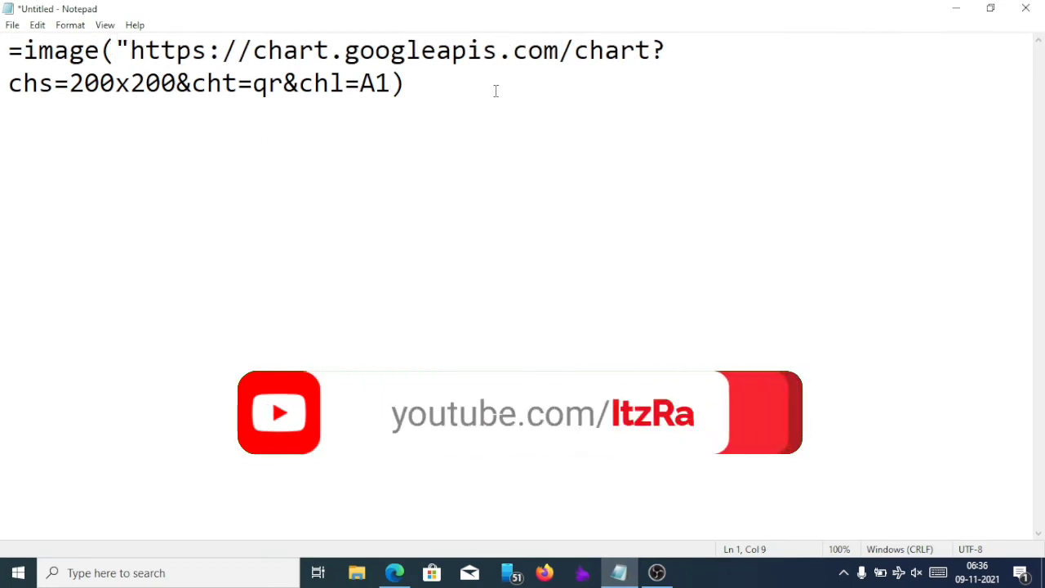
click(389, 82)
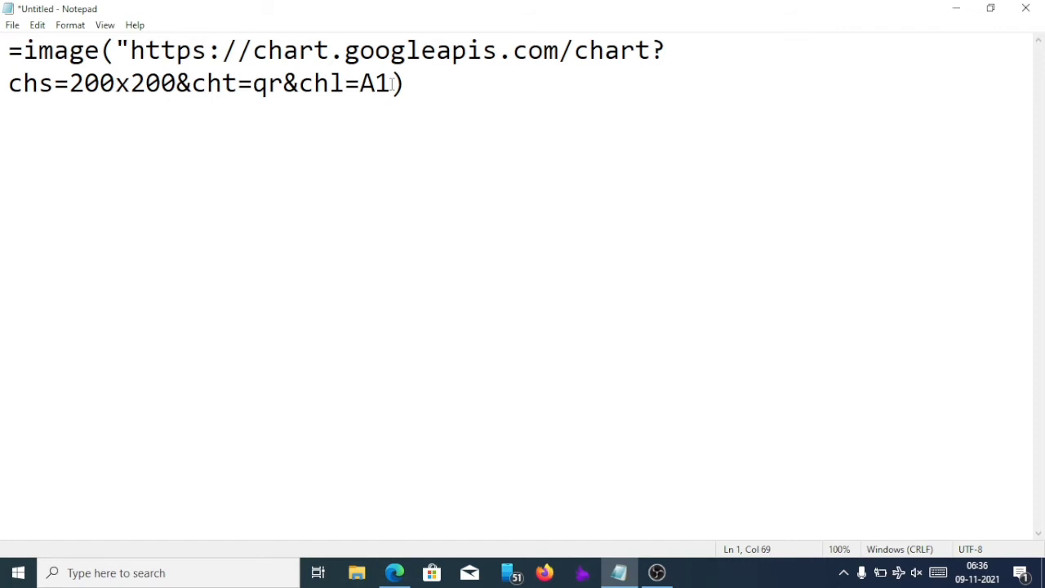
text(")
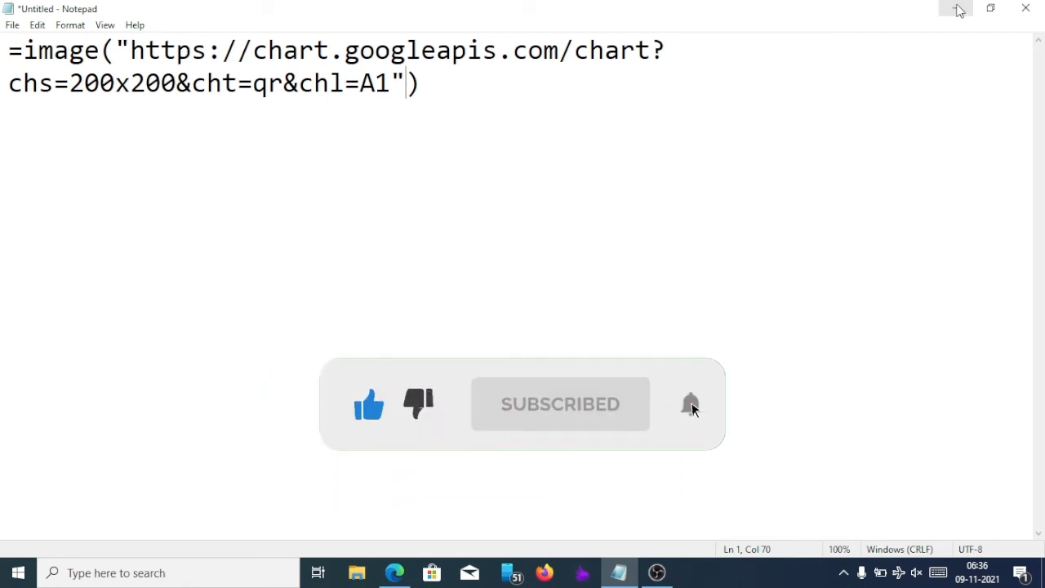
click(956, 8)
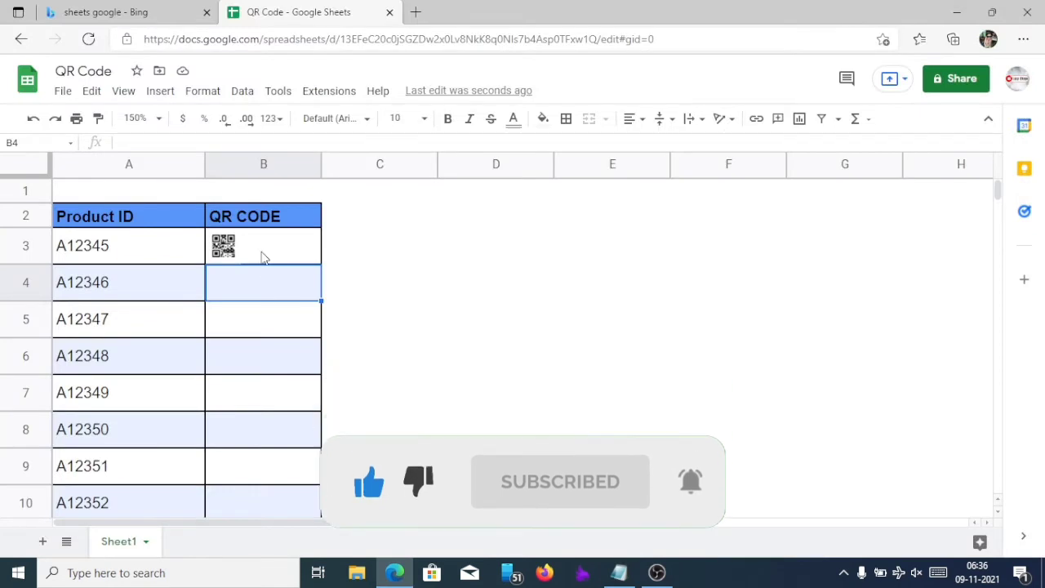
Step: Make row 3 taller and fill B3's QR formula down to B10
click(263, 258)
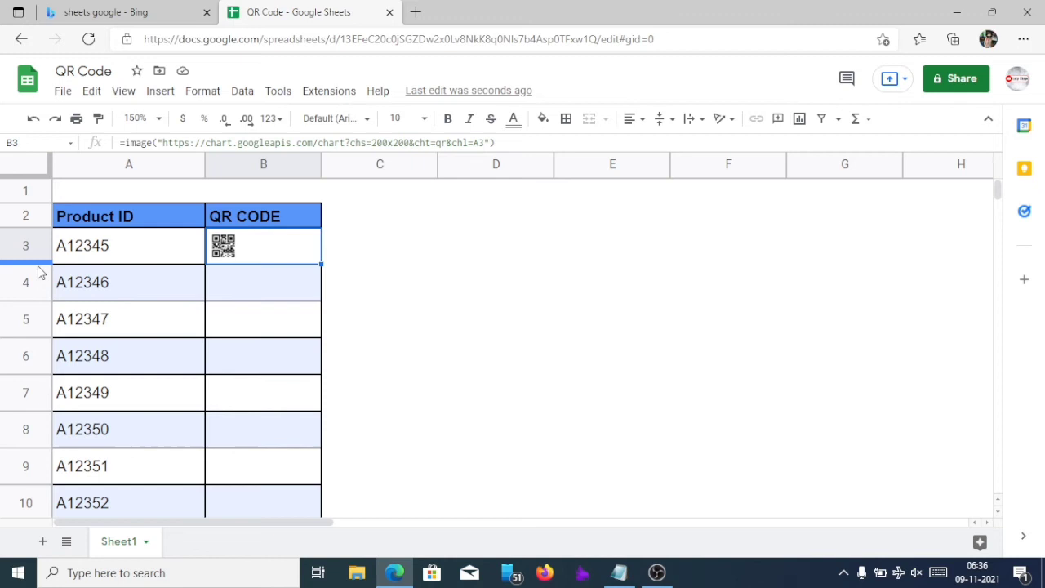
mouse_move(37, 261)
mouse_down()
mouse_move(36, 299)
mouse_move(37, 283)
mouse_up()
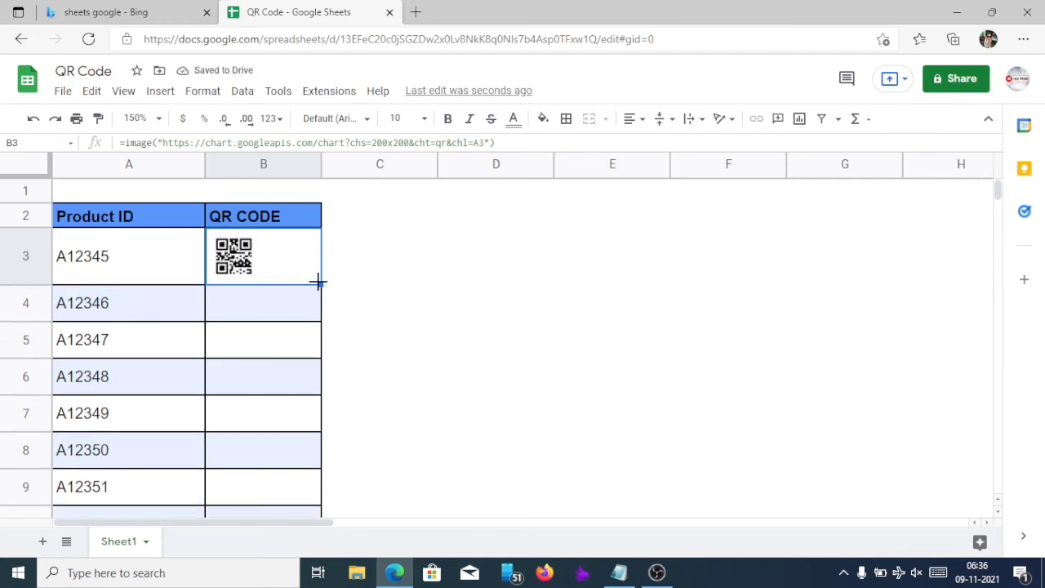
drag(319, 285, 300, 510)
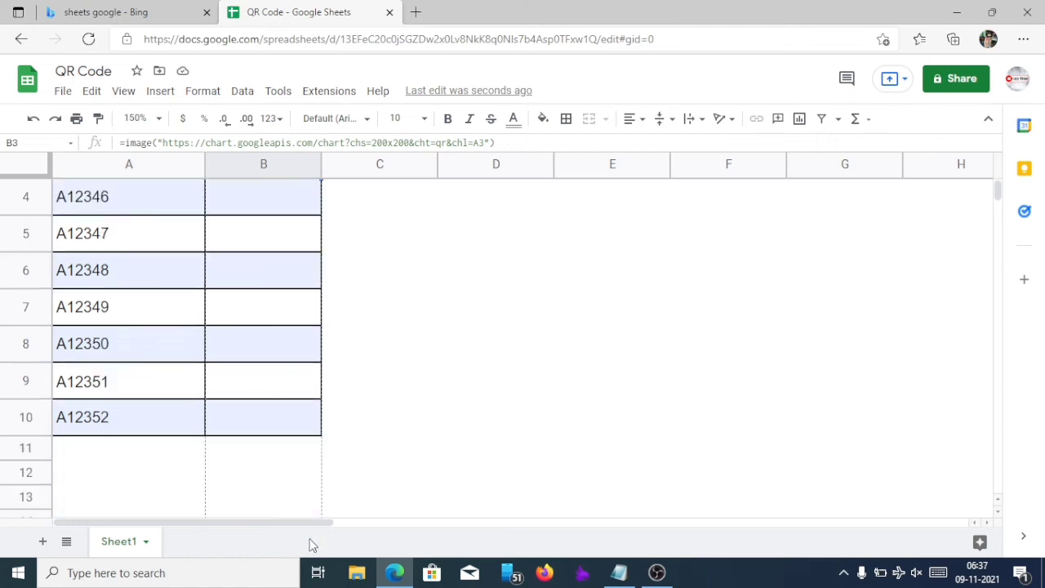
mouse_move(300, 510)
mouse_down()
mouse_move(315, 392)
mouse_move(290, 489)
mouse_move(301, 435)
mouse_up()
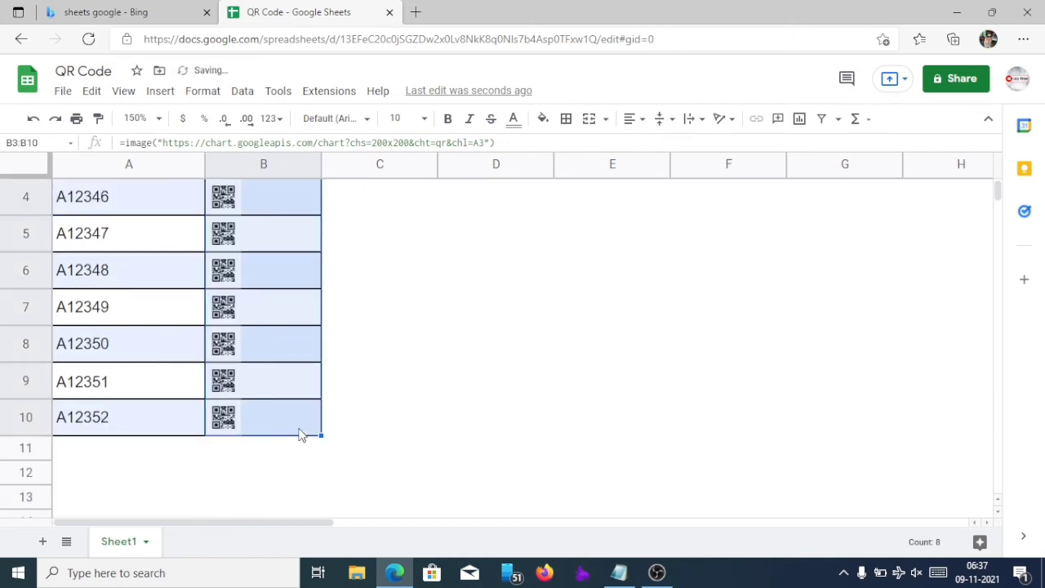
click(514, 407)
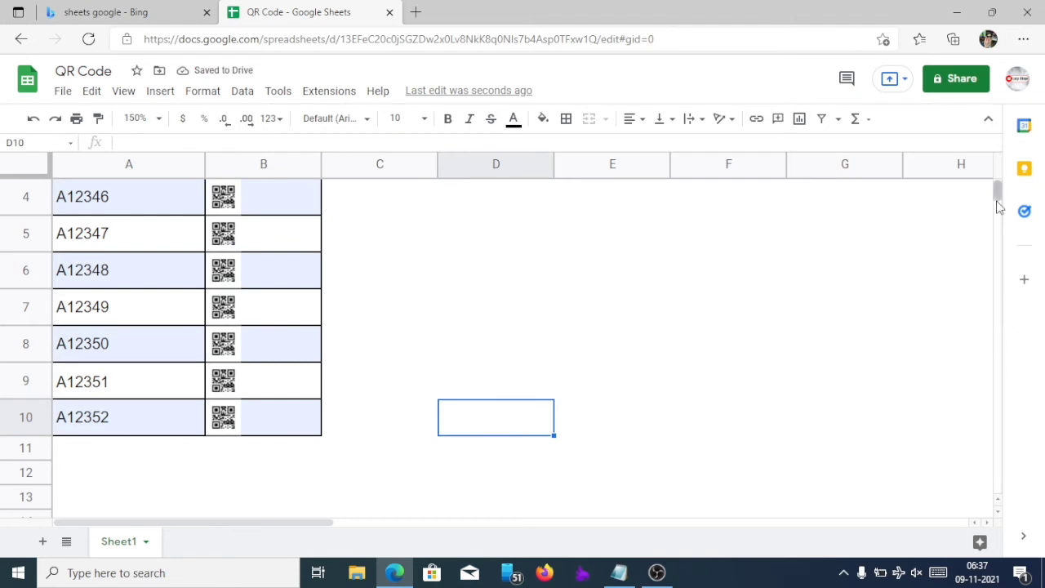
drag(999, 203, 998, 187)
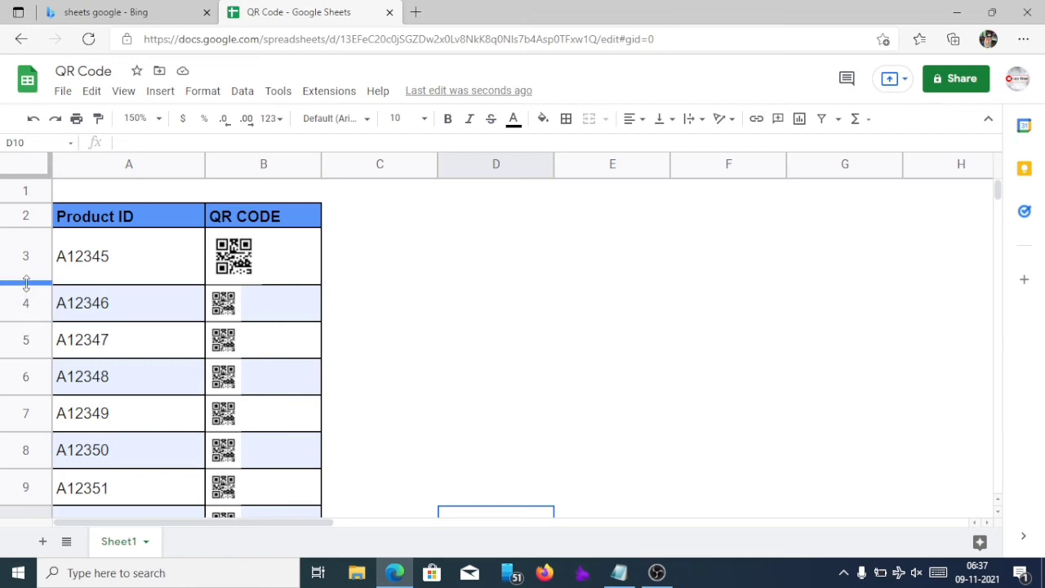
Step: Select rows 3 to 10 and drag a row border to make them taller
click(18, 256)
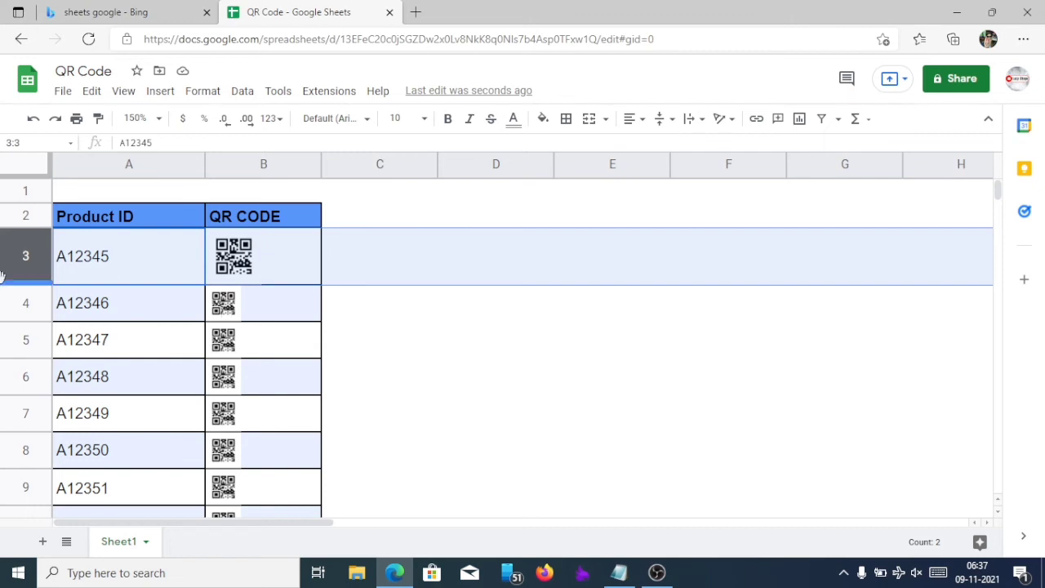
drag(4, 263, 7, 270)
key(shift+Down)
key(shift+Down)
key(shift+Down)
key(shift+Down)
key(shift+Down)
key(shift+Down)
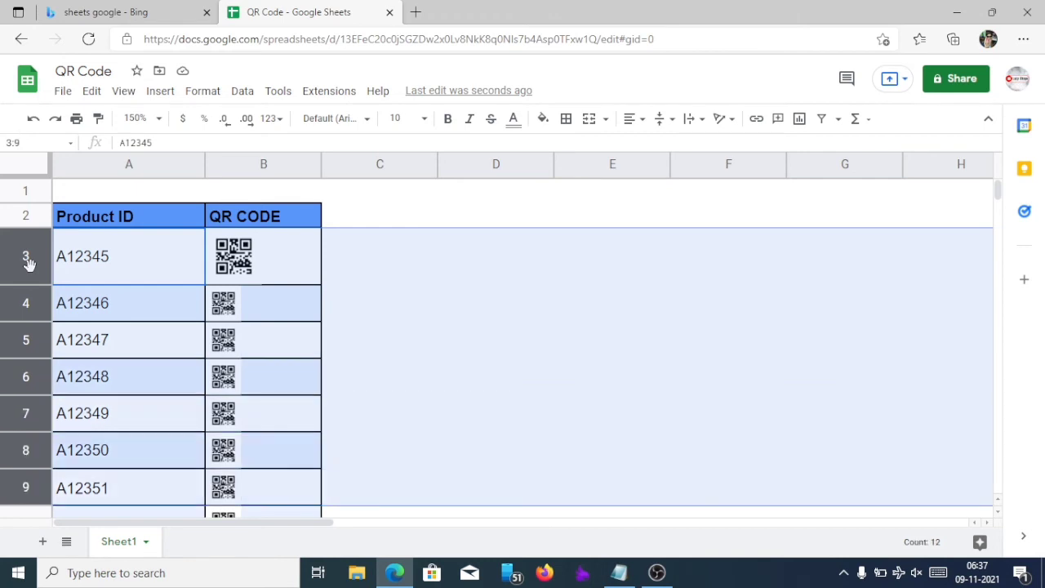
key(shift+Down)
key(shift+Down)
key(shift+Up)
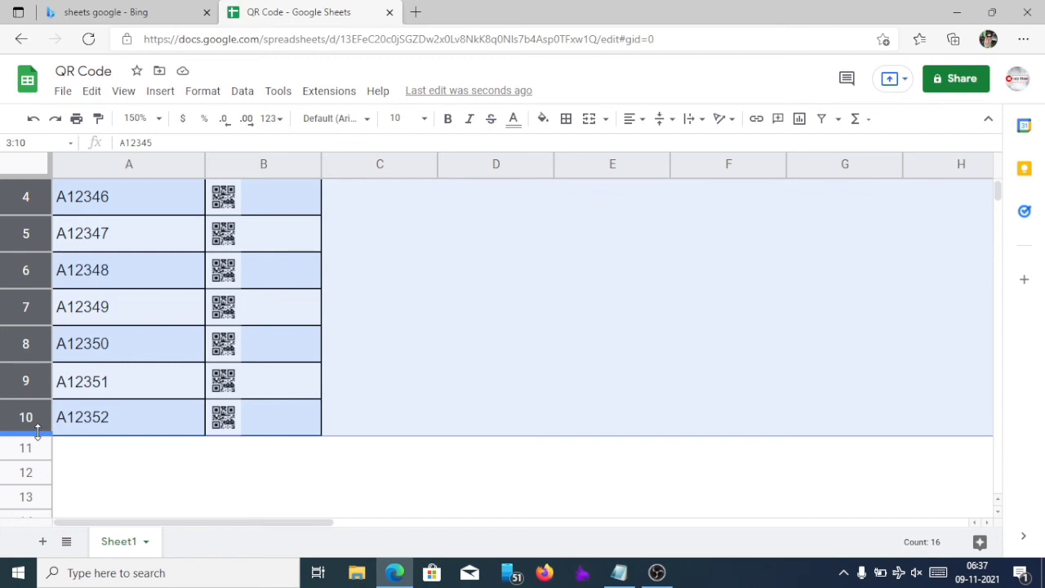
drag(37, 432, 36, 454)
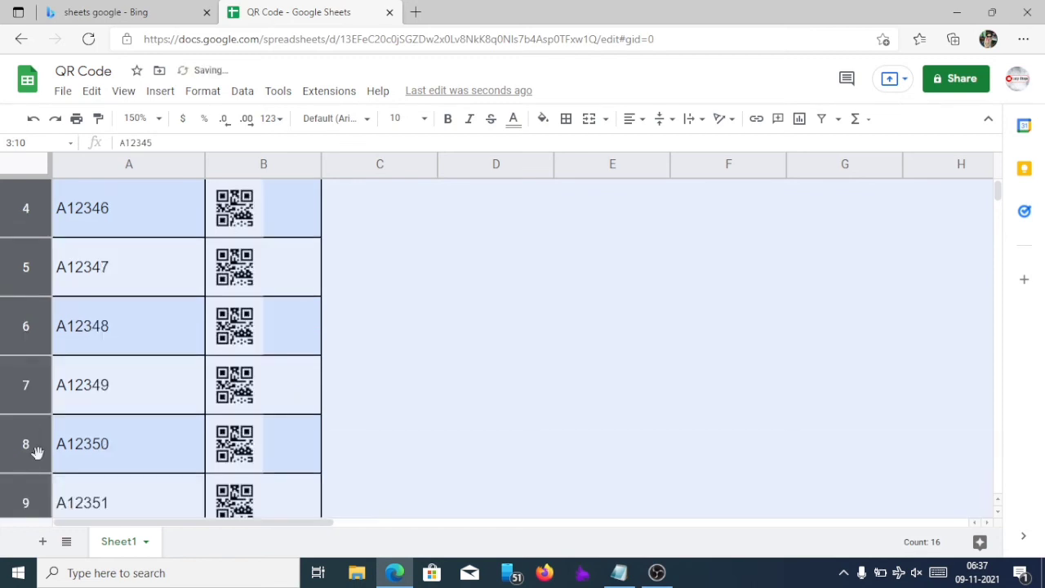
click(379, 437)
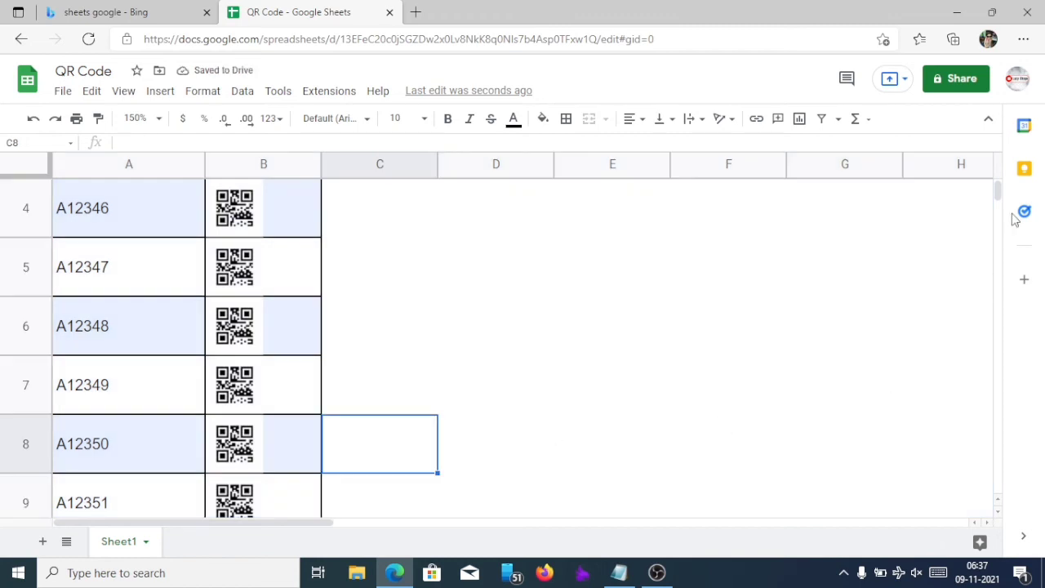
scroll(996, 178, up, 3)
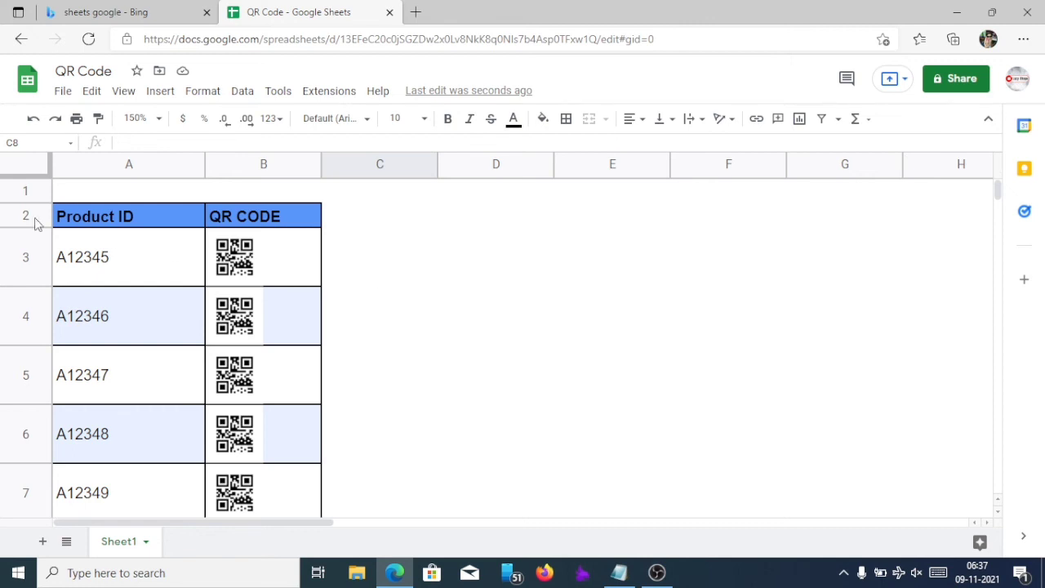
click(62, 92)
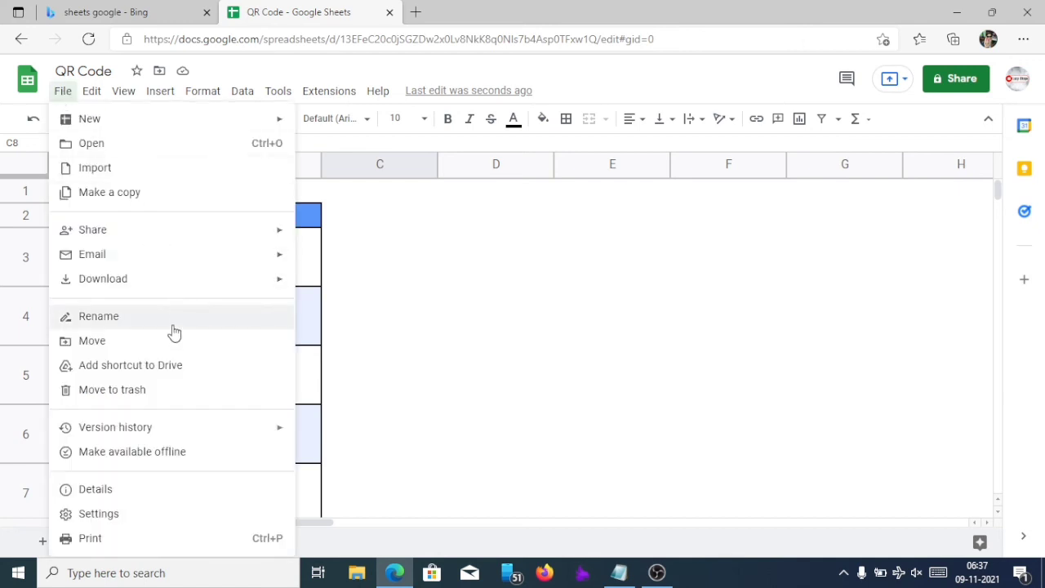
mouse_move(103, 278)
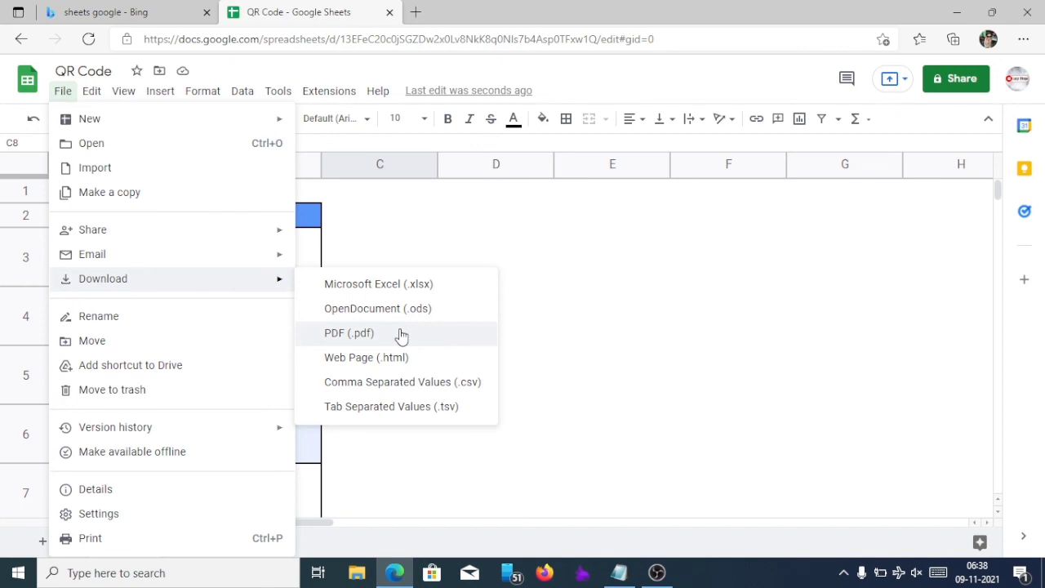
Step: Start a PDF download with A4 paper size and portrait orientation
click(401, 335)
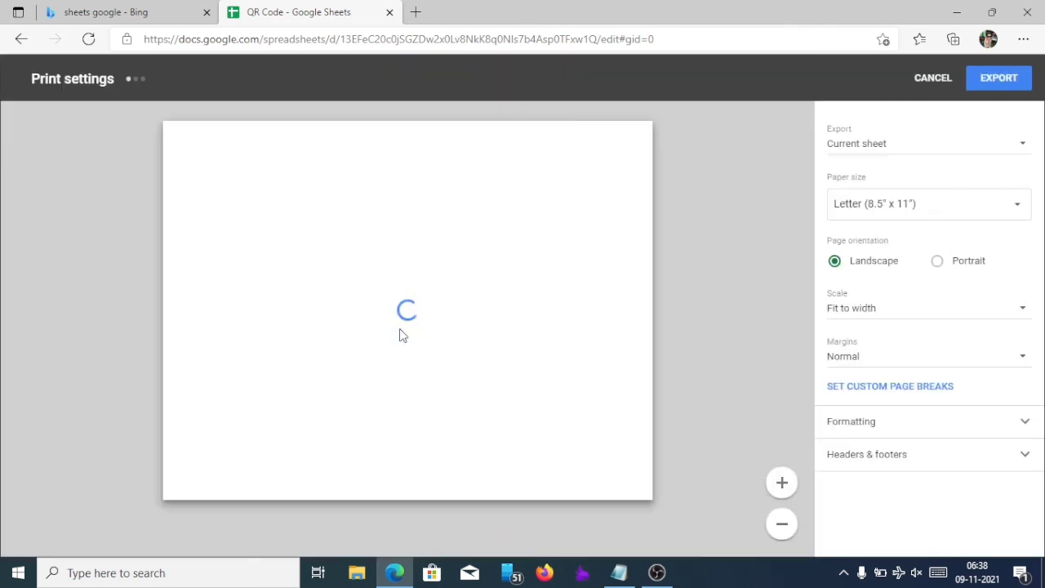
click(906, 204)
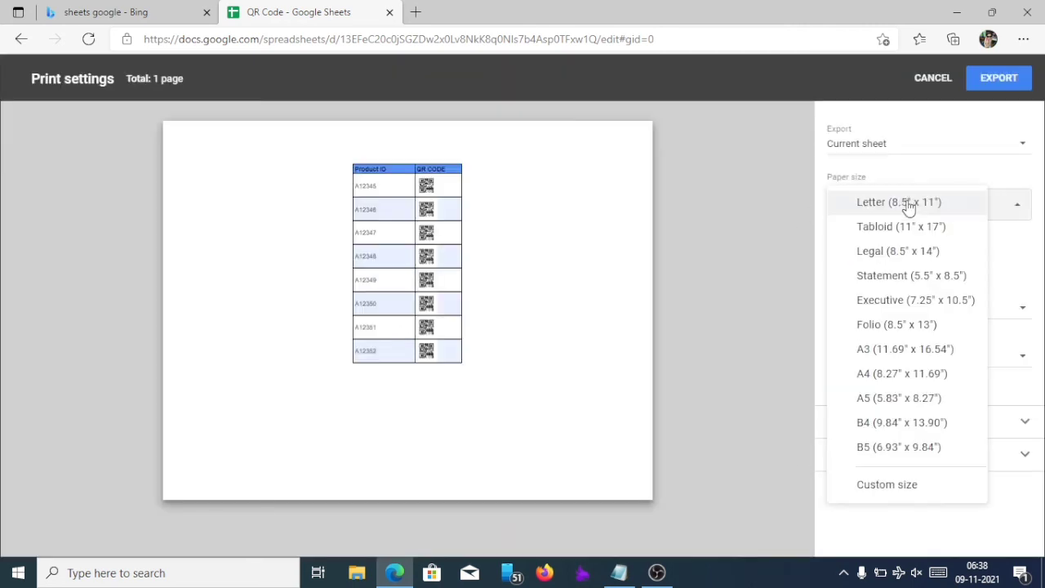
click(899, 373)
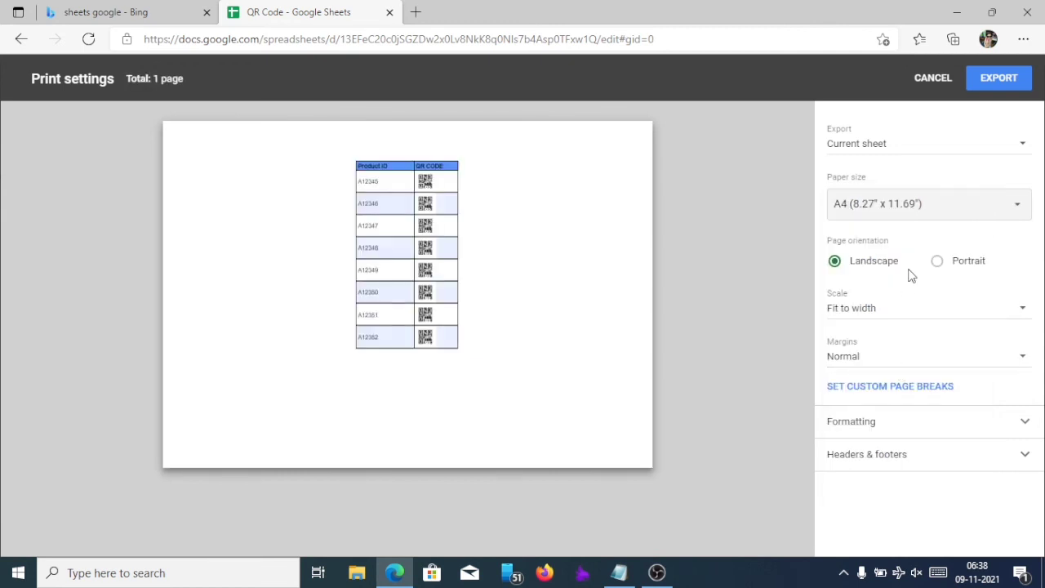
click(937, 262)
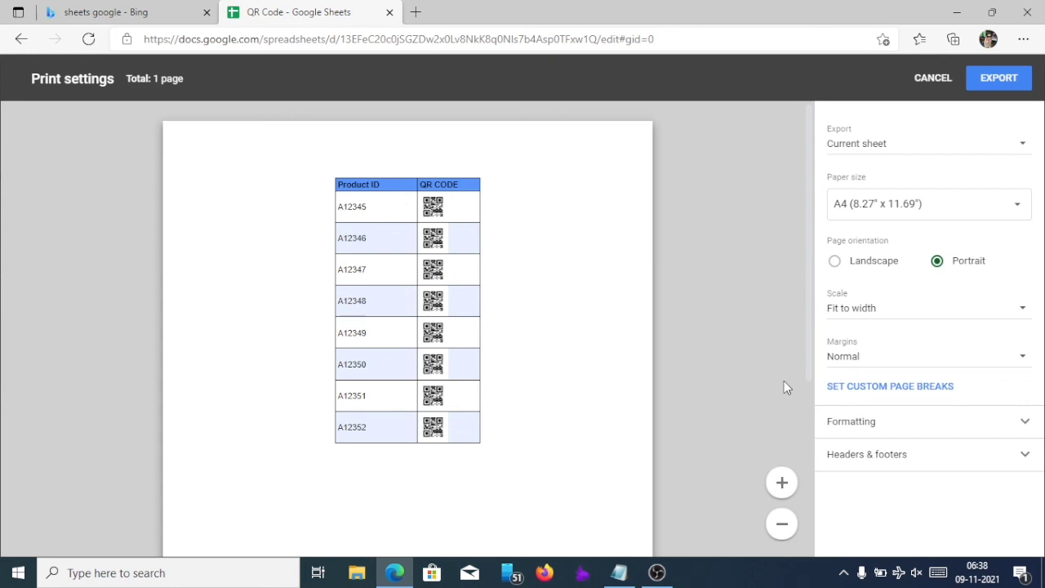
Step: Zoom into the PDF preview to check the QR code table
click(781, 483)
click(782, 482)
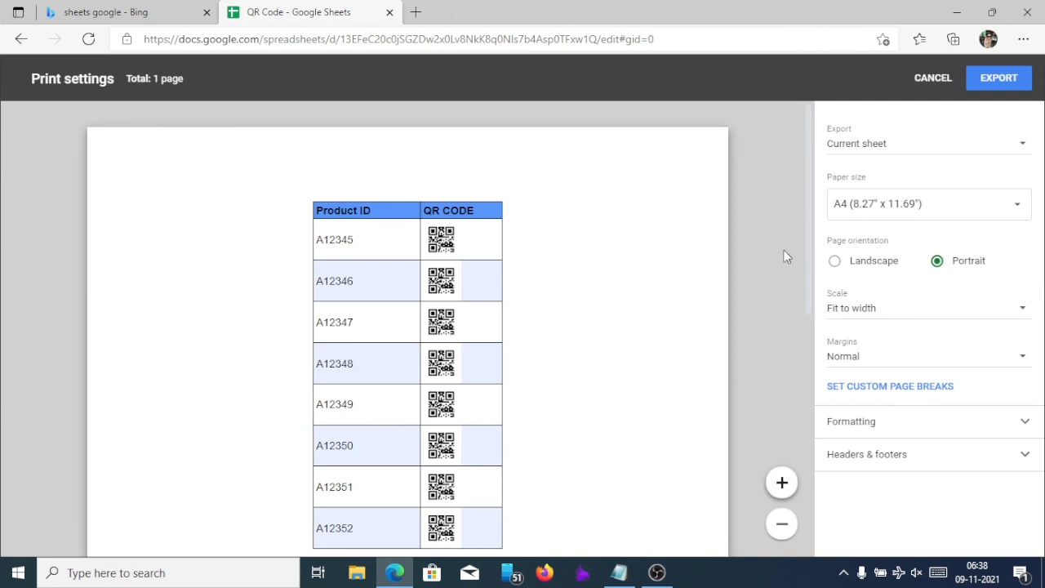
mouse_move(808, 209)
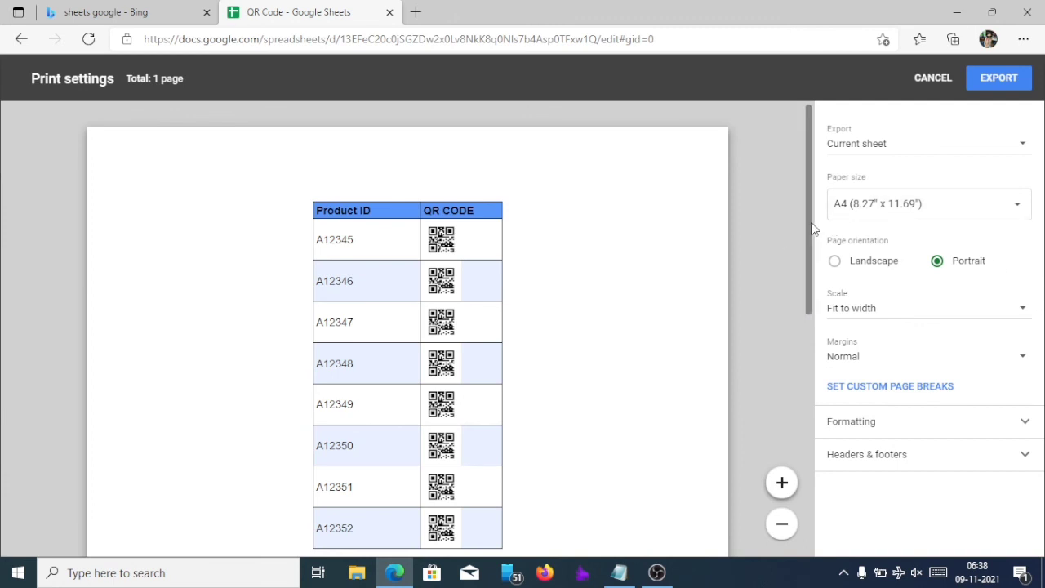
scroll(812, 229, down, 1)
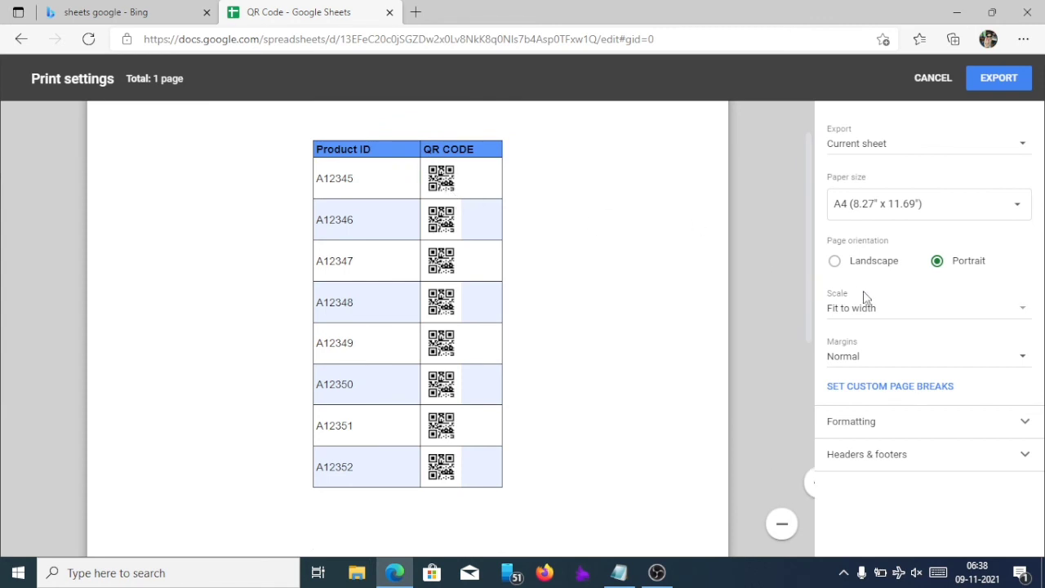
click(782, 483)
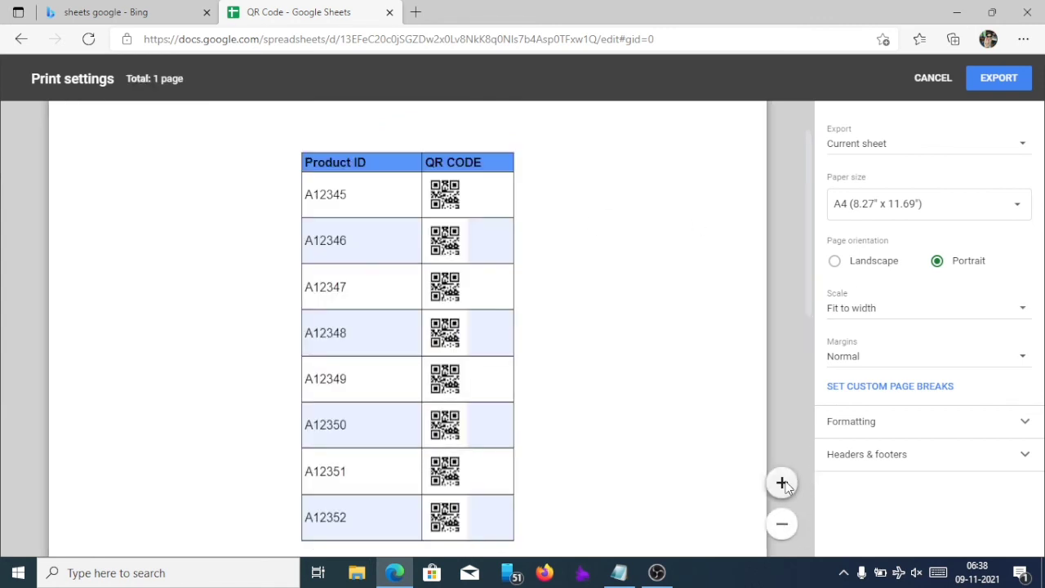
click(782, 483)
click(782, 483)
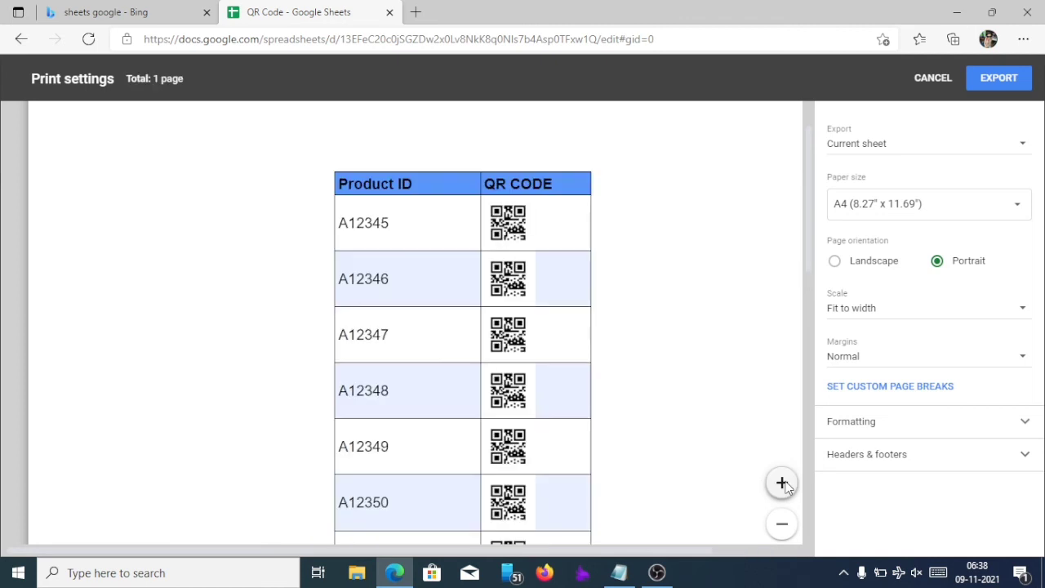
scroll(808, 269, down, 1)
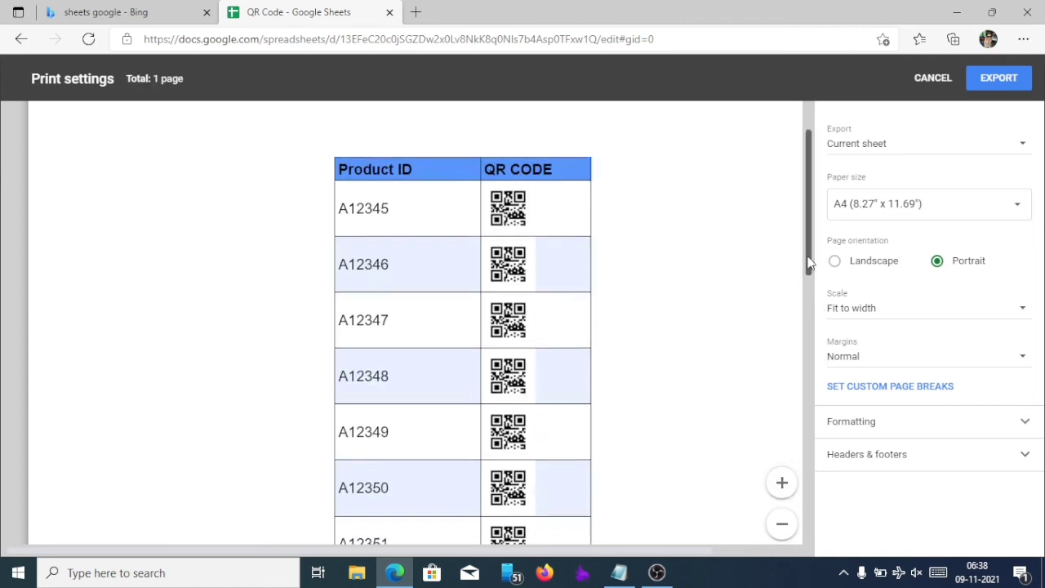
drag(808, 269, 808, 275)
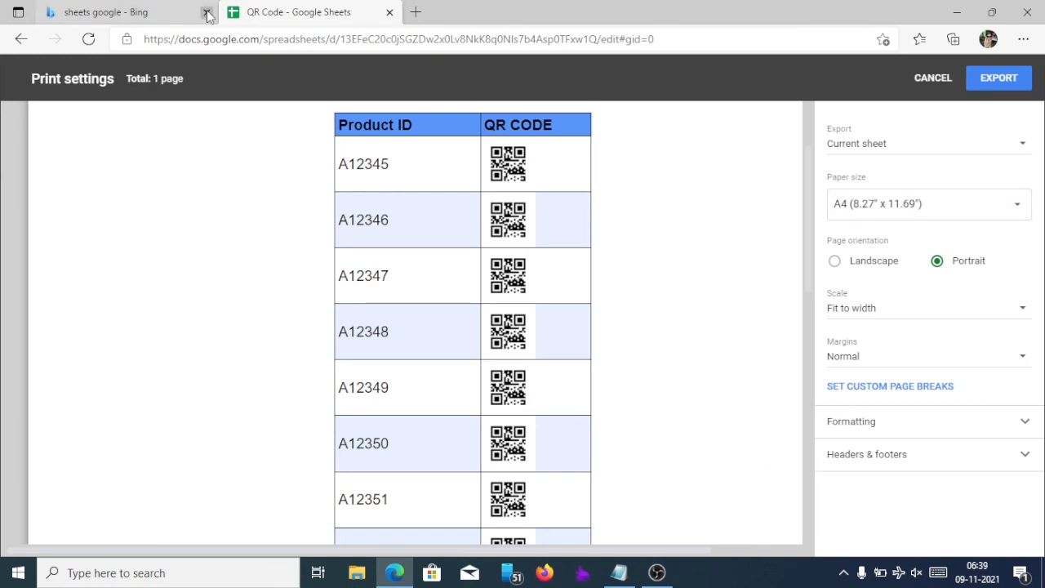
Step: Cancel the print settings page without exporting the PDF
click(931, 85)
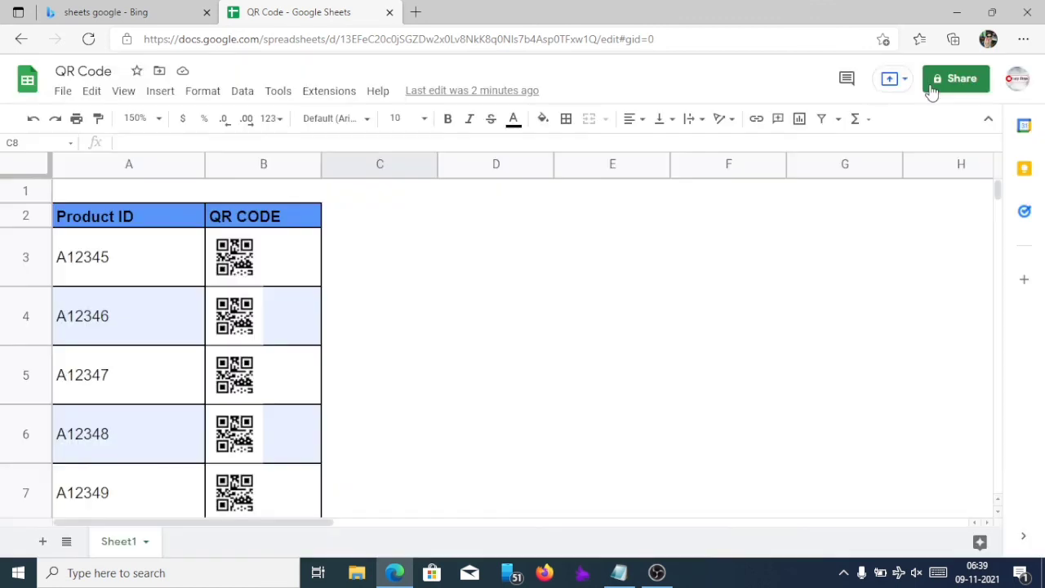